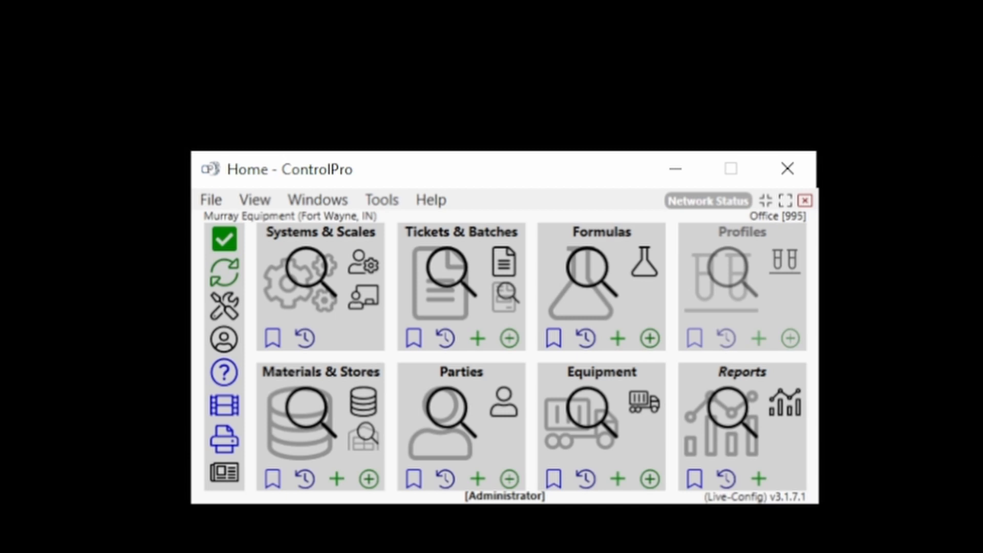
# Step: Start a new equipment record with number 1 and a capacity of 55,000
pyautogui.moveTo(503, 183); pyautogui.dragTo(529, 67)
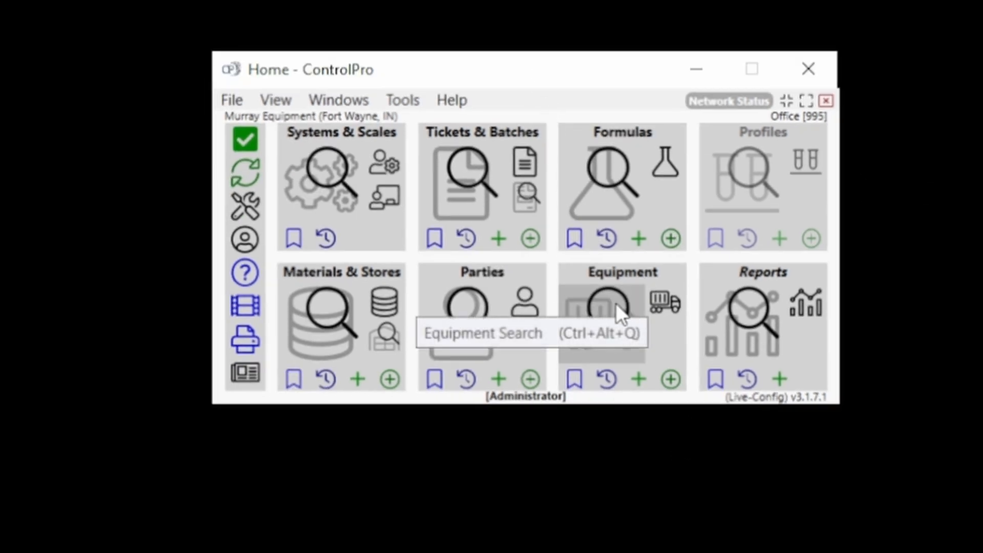
pyautogui.click(638, 379)
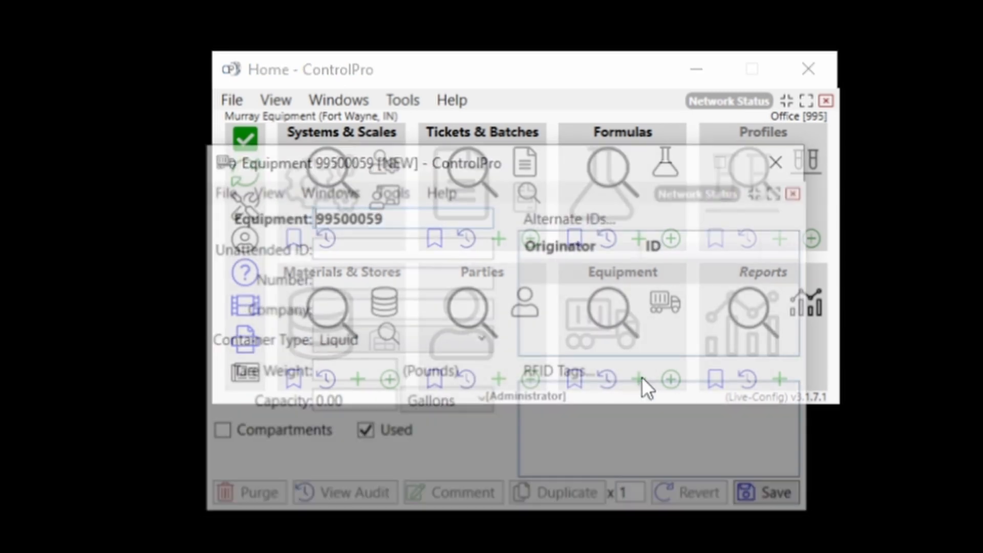
pyautogui.moveTo(592, 169); pyautogui.dragTo(906, 313)
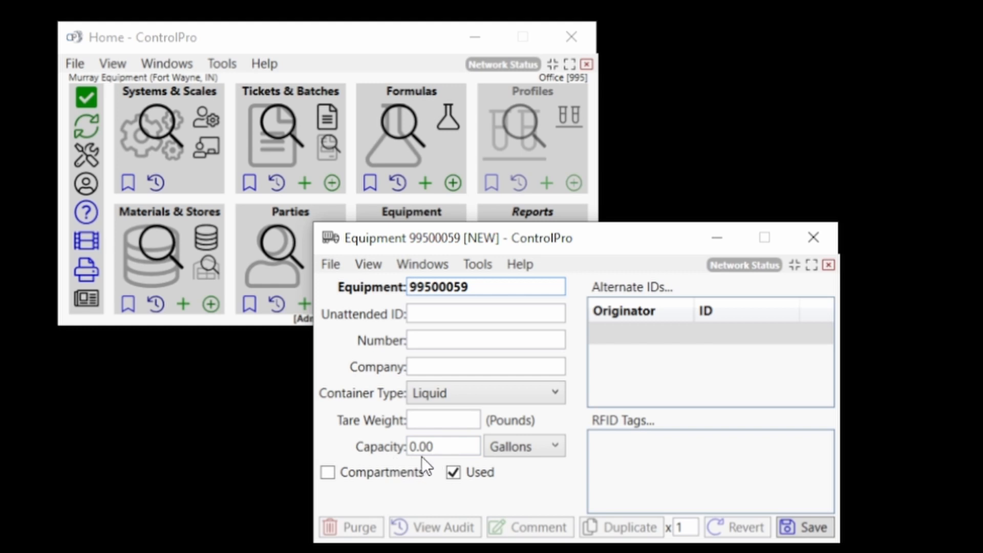
pyautogui.click(464, 341)
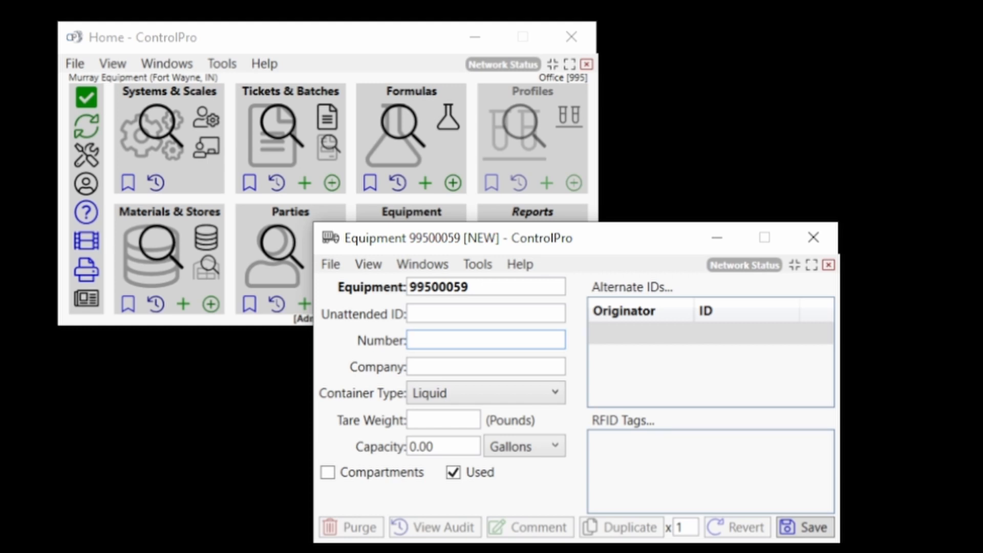
pyautogui.write('1')
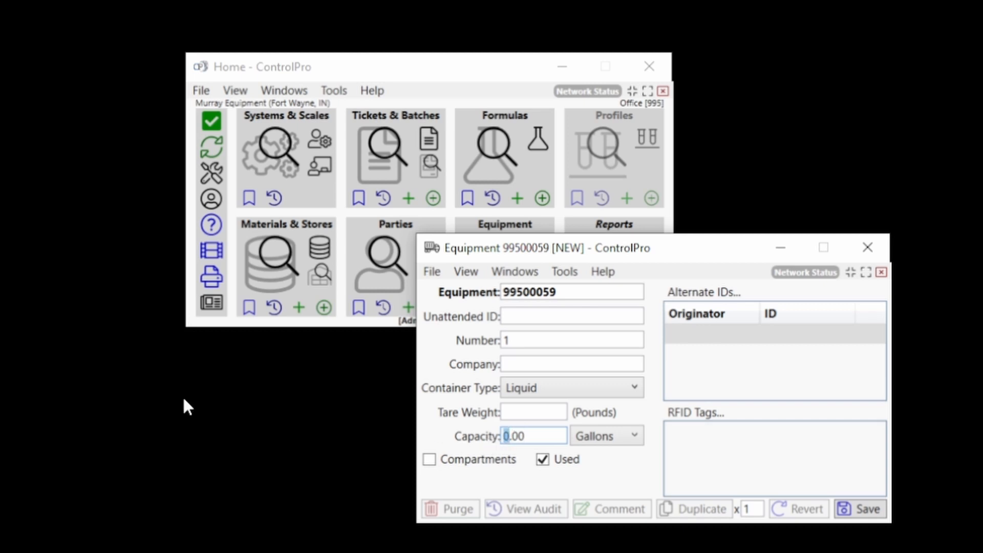
pyautogui.write('55,000')
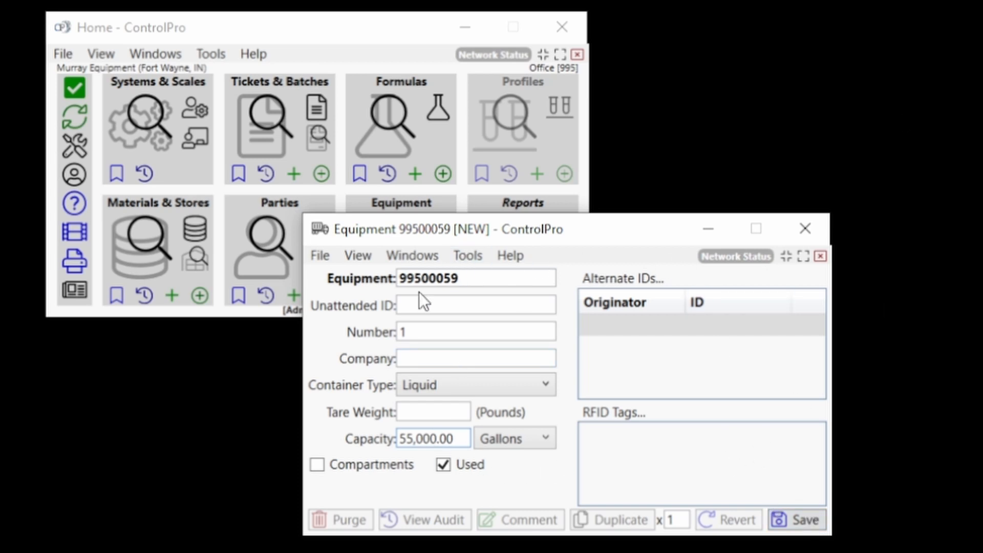
# Step: Keep the equipment's container type as Liquid and enter Murray Equipment as its company
pyautogui.click(547, 385)
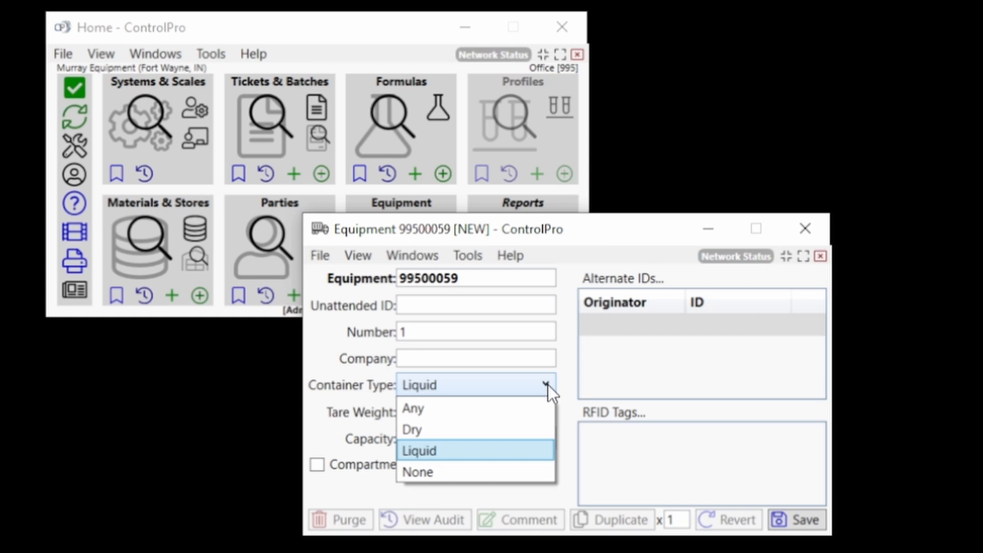
pyautogui.click(546, 385)
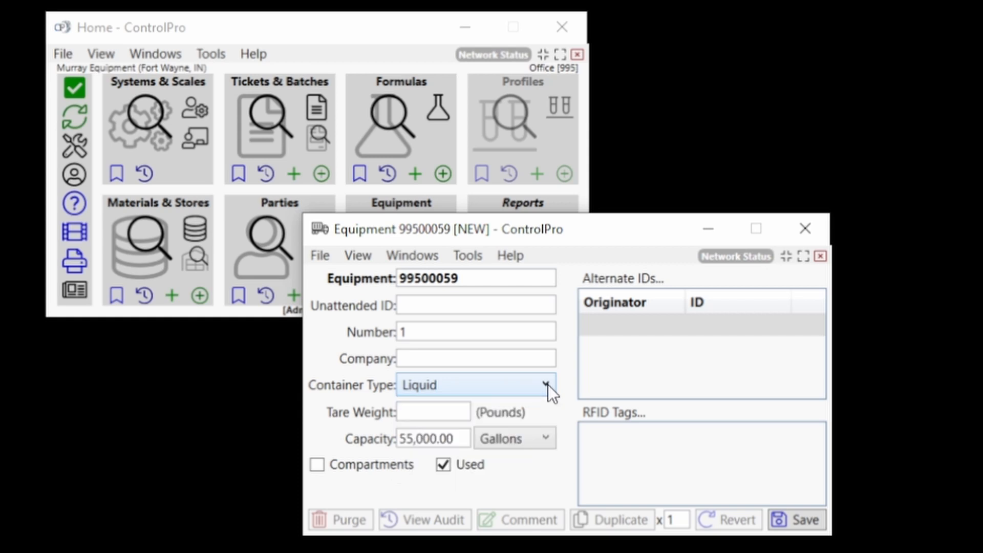
pyautogui.click(502, 357)
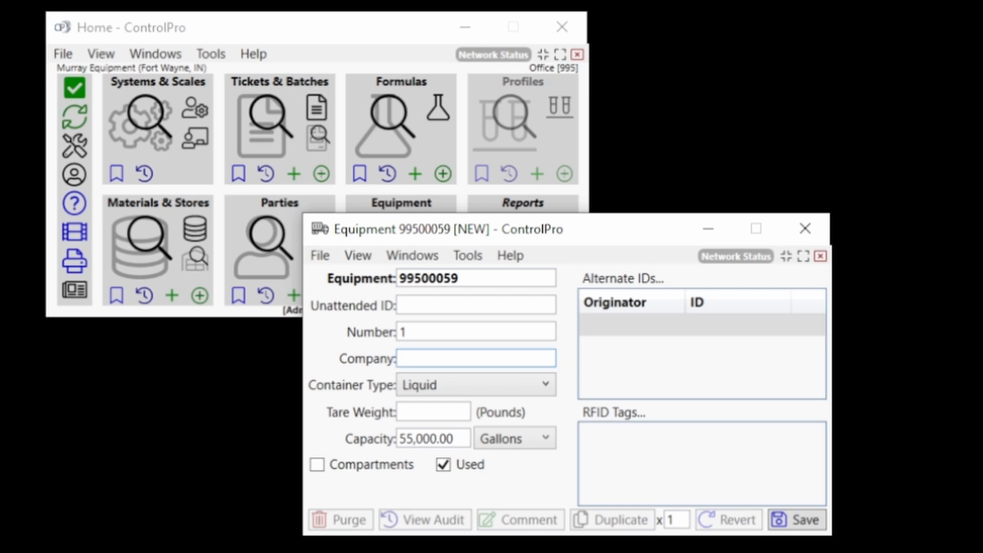
pyautogui.write('Murray Equipment')
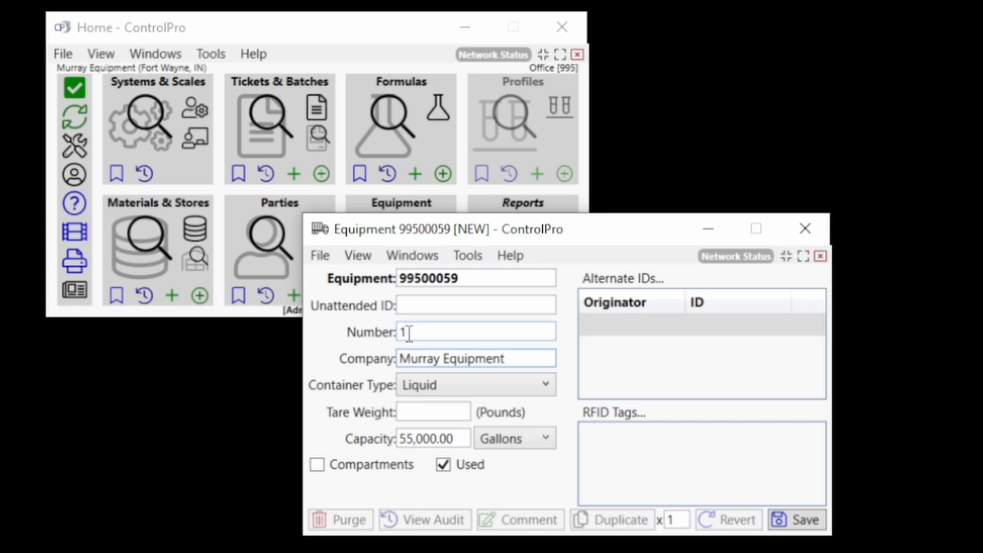
# Step: Change the equipment's number to MEI1
pyautogui.click(407, 332)
pyautogui.press('BackSpace')
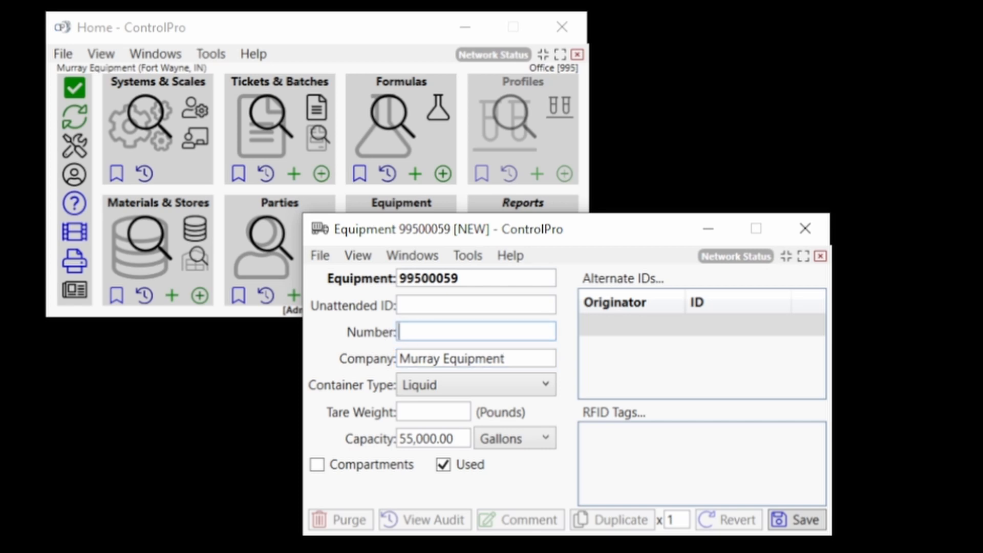
pyautogui.write('MEI1')
pyautogui.click(527, 471)
# Step: Open the local Tickets & Batches settings to view the gross and tare weight limits, keeping the equipment record open
pyautogui.moveTo(643, 248); pyautogui.dragTo(682, 287)
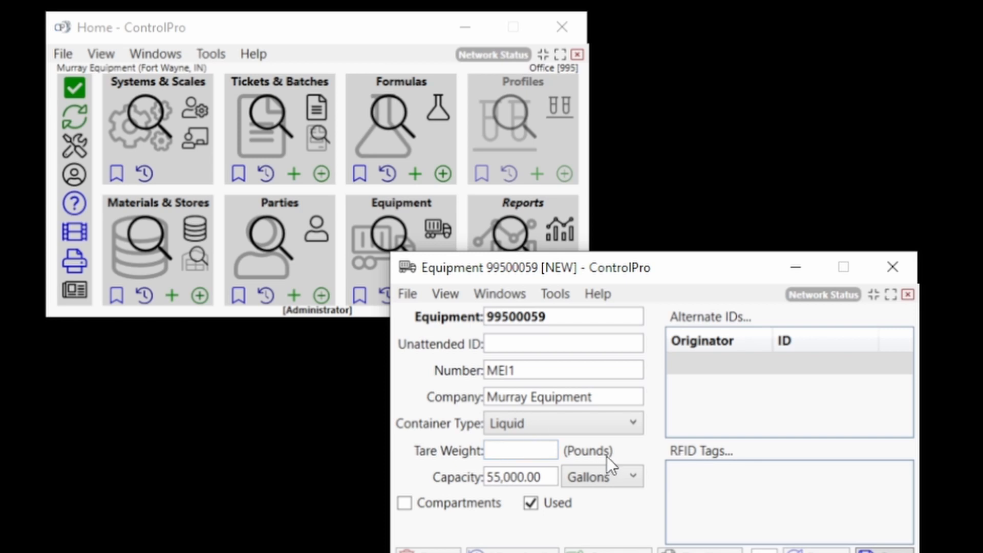
pyautogui.moveTo(682, 265); pyautogui.dragTo(689, 280)
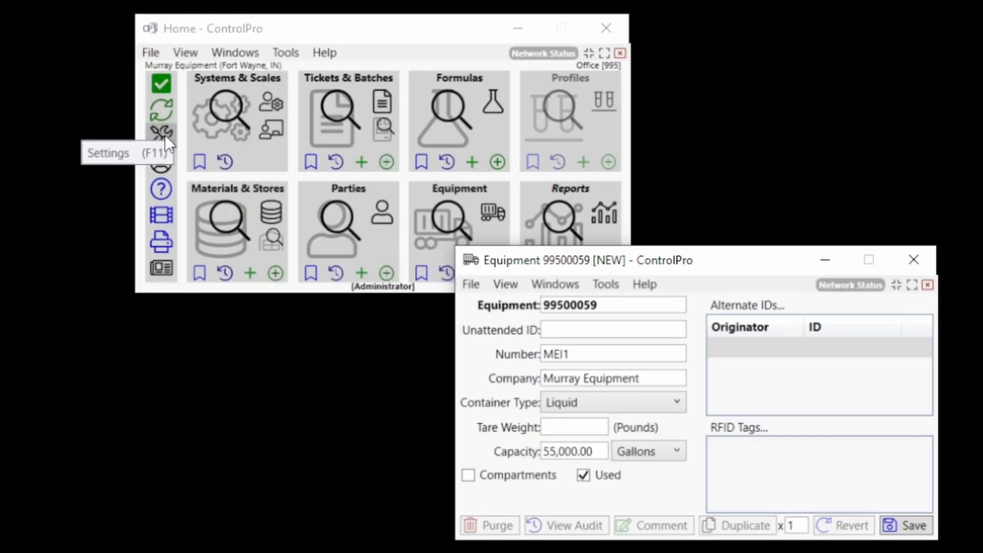
pyautogui.click(79, 145)
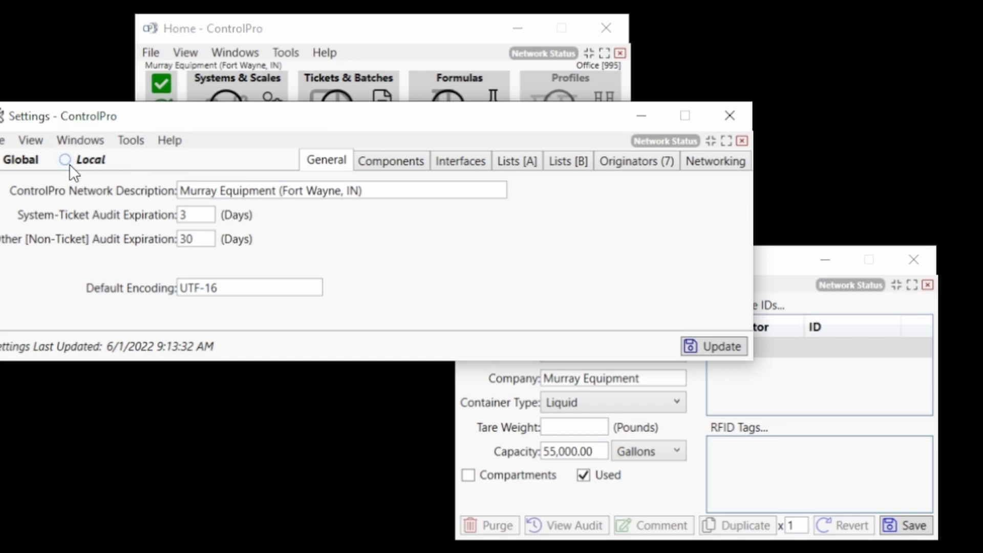
pyautogui.moveTo(163, 121); pyautogui.dragTo(305, 34)
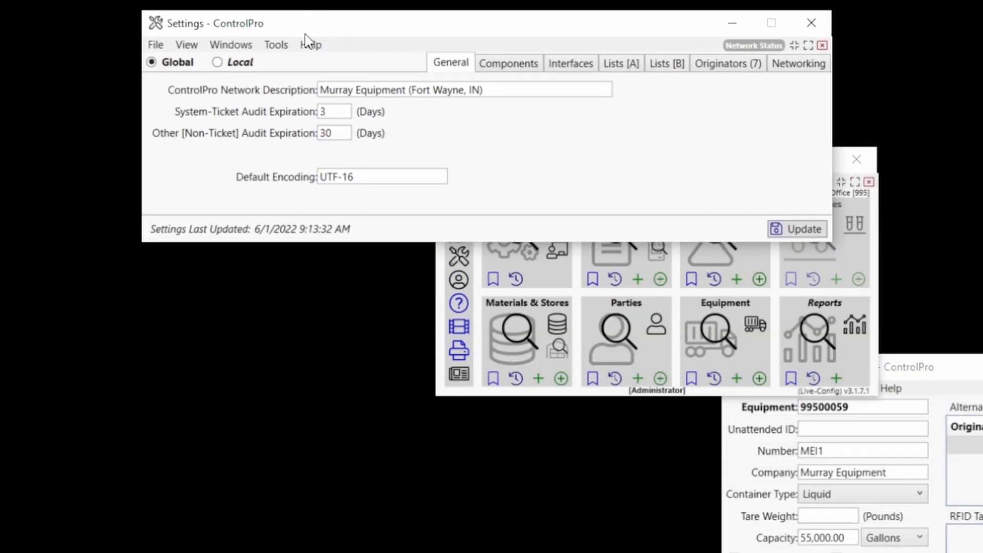
pyautogui.click(224, 58)
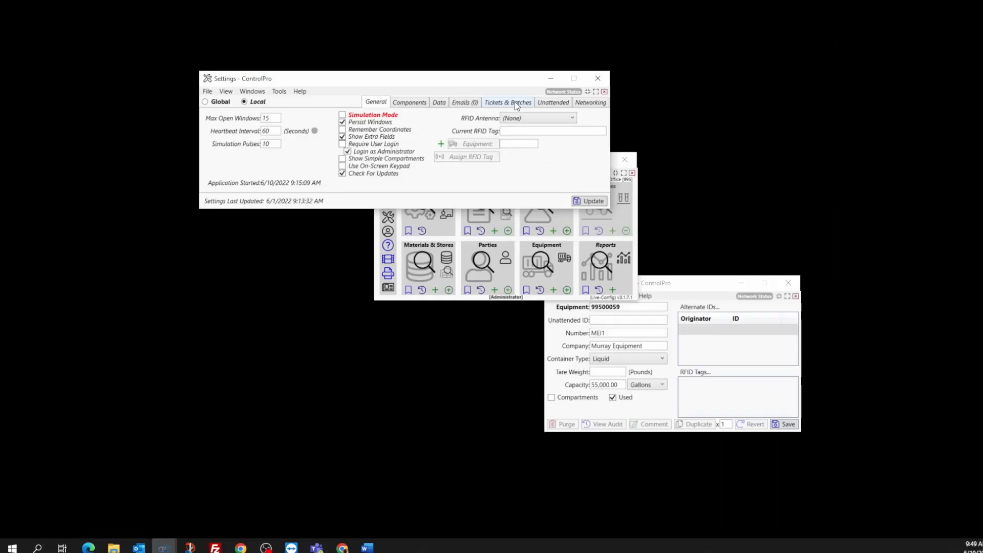
pyautogui.click(515, 101)
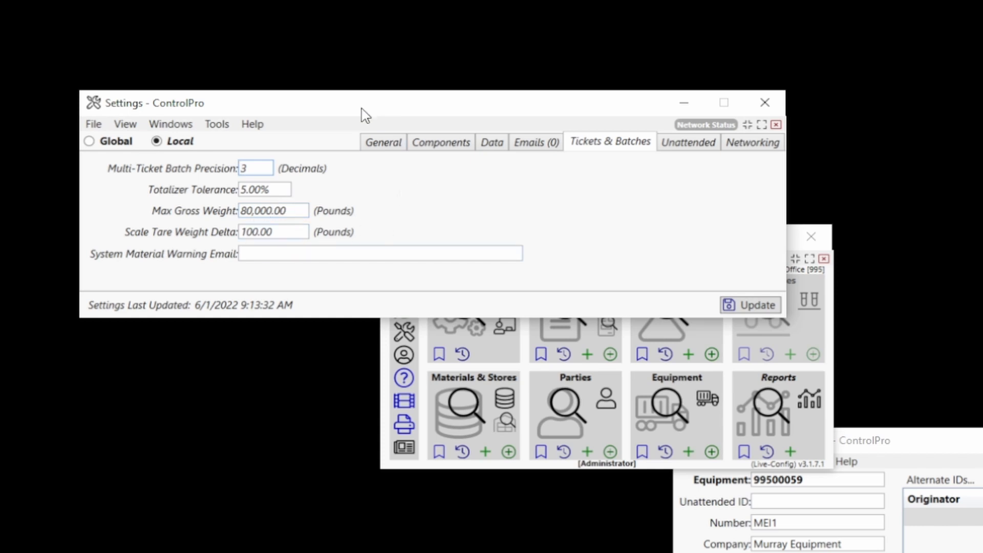
pyautogui.moveTo(366, 115); pyautogui.dragTo(327, 66)
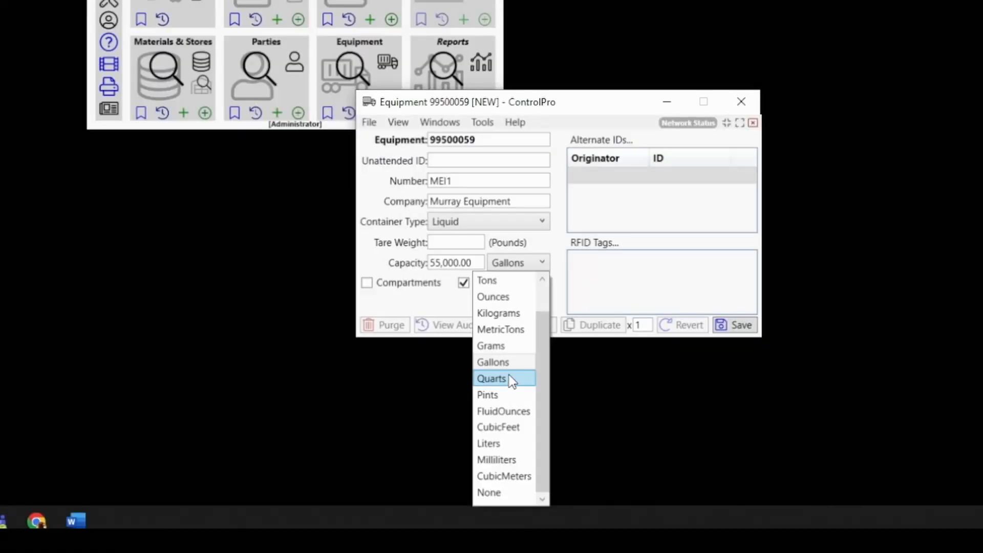
# Step: Set the new equipment's capacity unit to Pounds and its tare weight to 30,000 pounds
pyautogui.scroll(1, 509, 375)
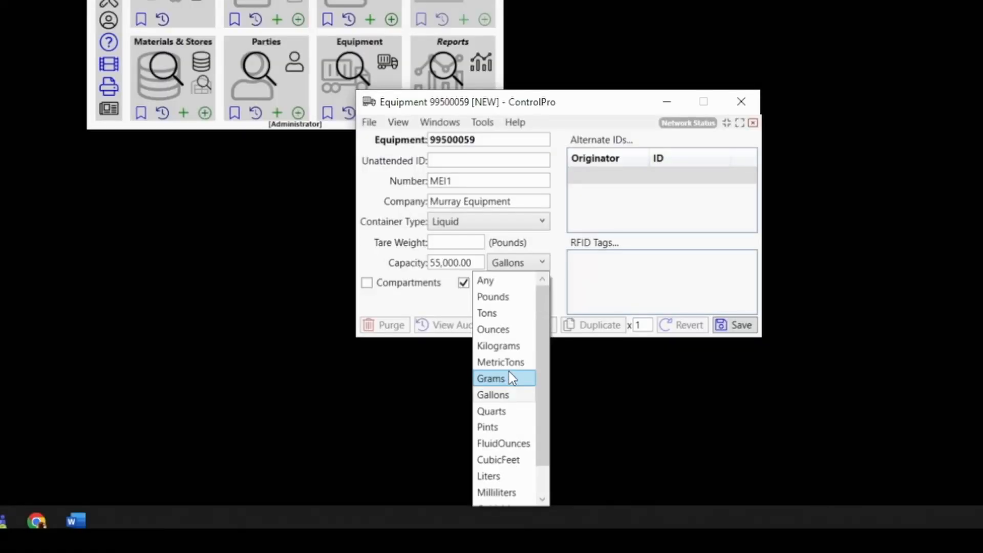
pyautogui.click(523, 296)
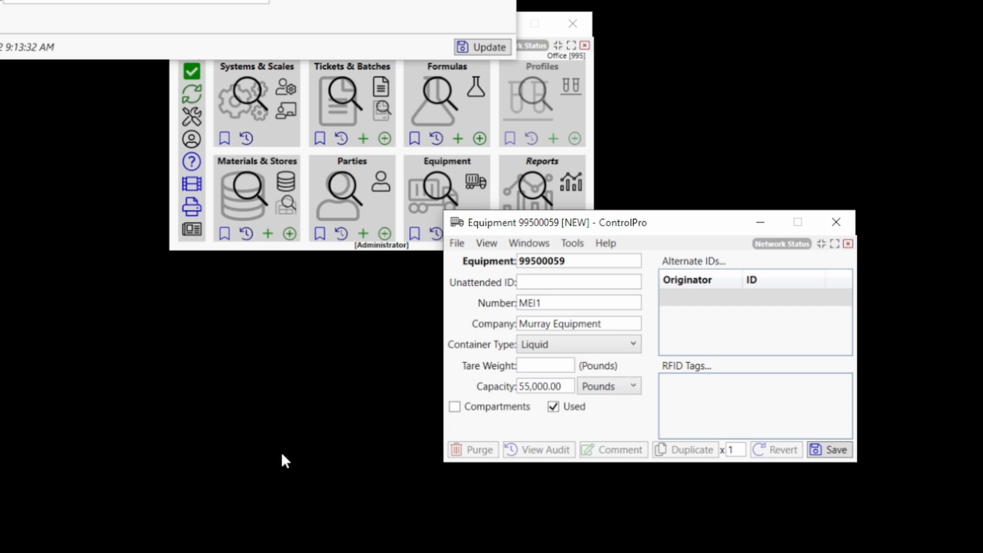
pyautogui.click(529, 366)
pyautogui.write('30,')
pyautogui.write('000')
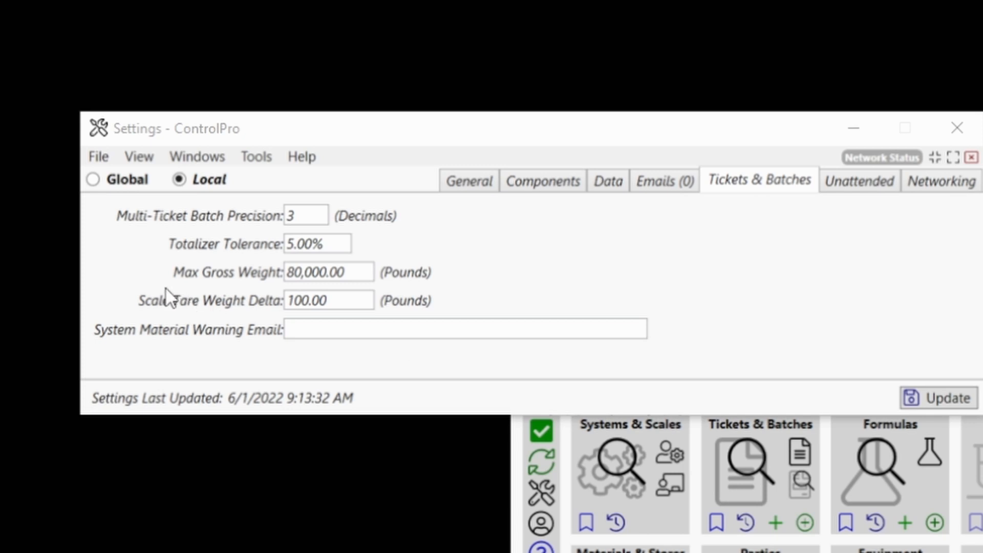
# Step: Try editing the weight values in the local Tickets & Batches settings and close the Settings window
pyautogui.click(302, 272)
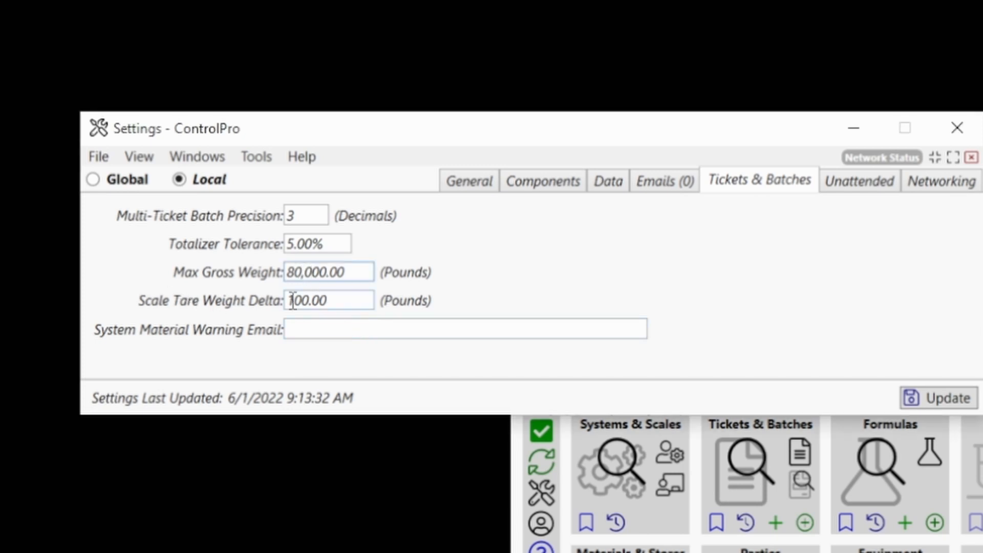
pyautogui.press('BackSpace')
pyautogui.write('5')
pyautogui.press('BackSpace')
pyautogui.write('0')
pyautogui.click(687, 262)
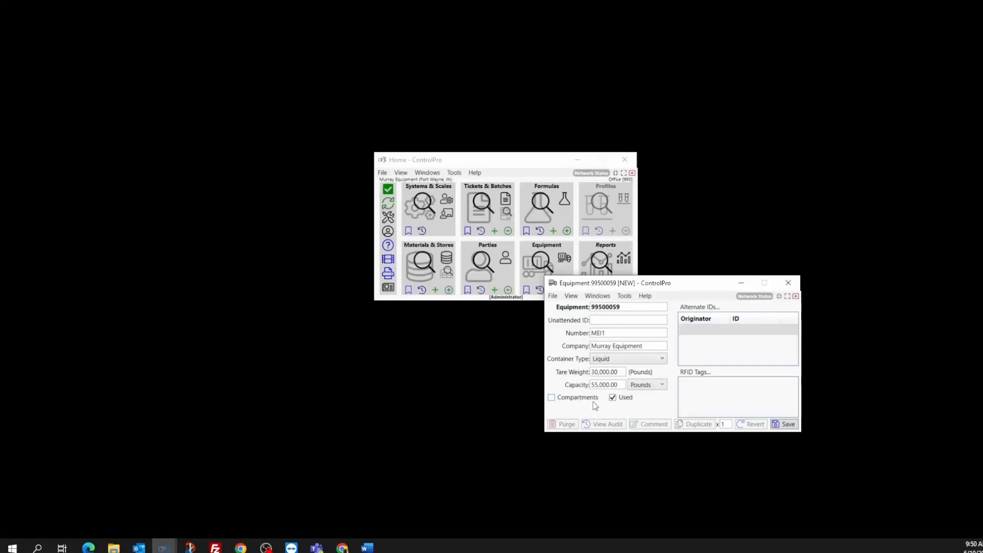
# Step: Save the new equipment record, try its Compartments option, and save the record again without compartments
pyautogui.click(788, 424)
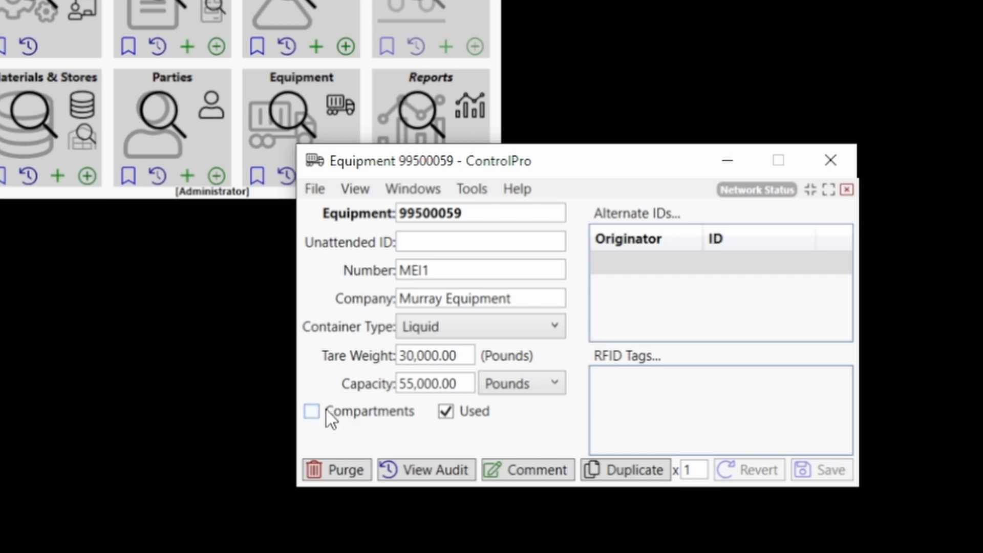
pyautogui.click(311, 412)
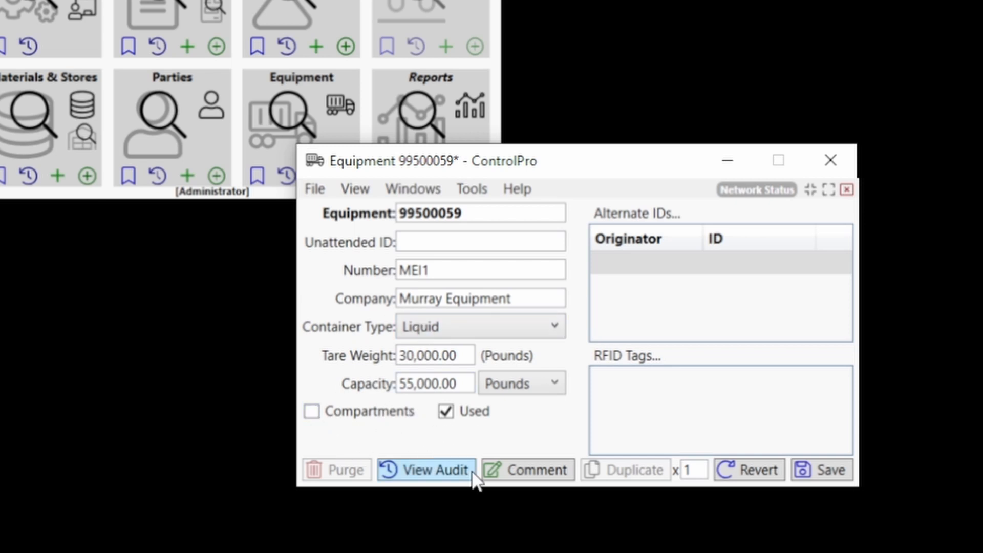
pyautogui.moveTo(666, 168); pyautogui.dragTo(797, 47)
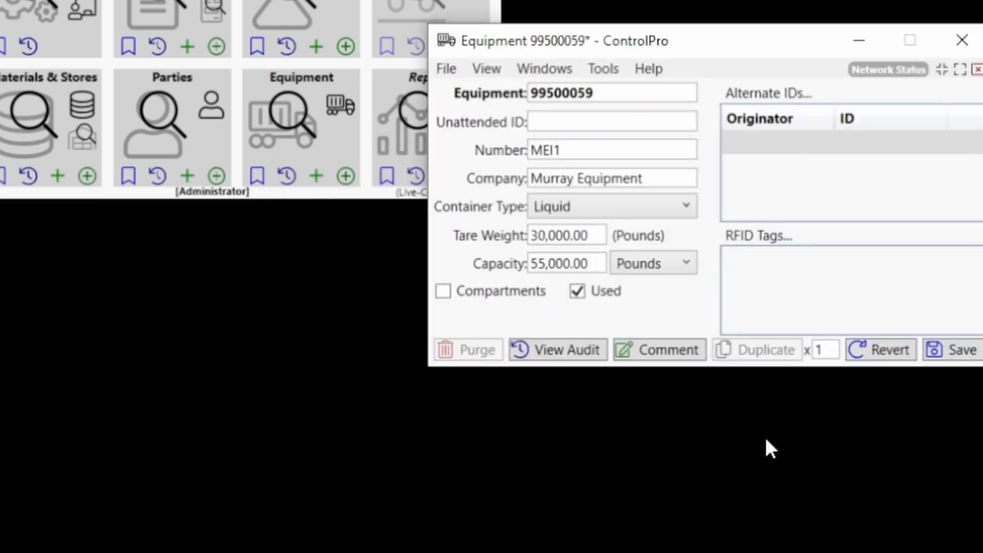
pyautogui.click(976, 352)
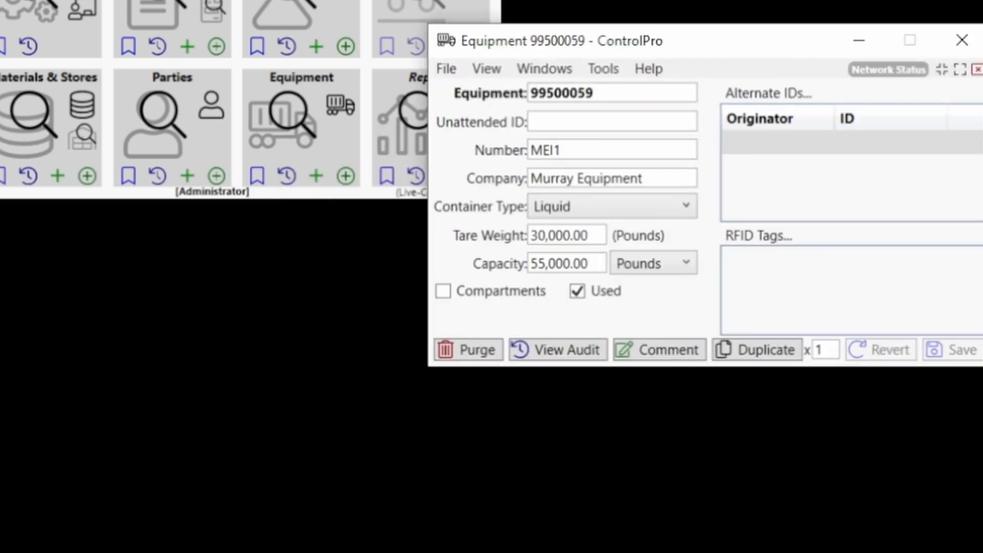